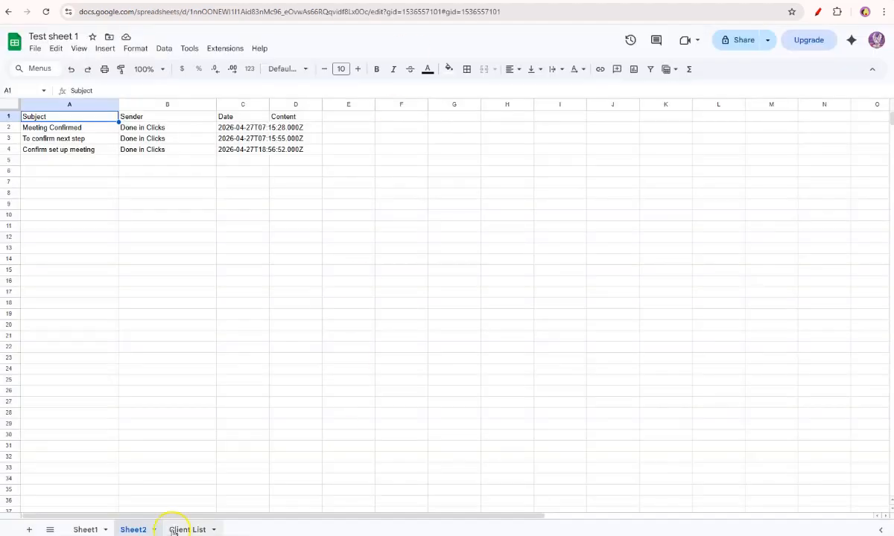
Open the Client List sheet and review its client name, email address, phone number and status columns
left_click(178, 529)
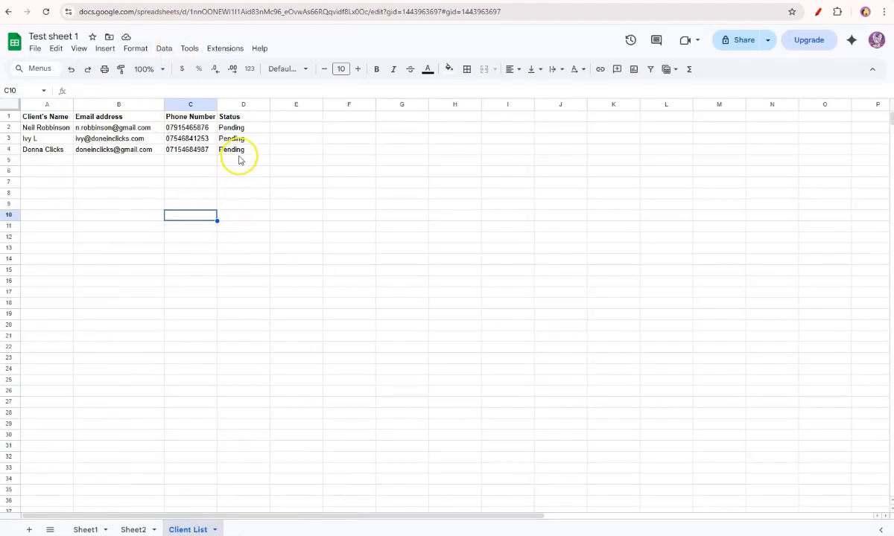
left_click_drag(64, 131, 54, 163)
left_click_drag(134, 128, 137, 157)
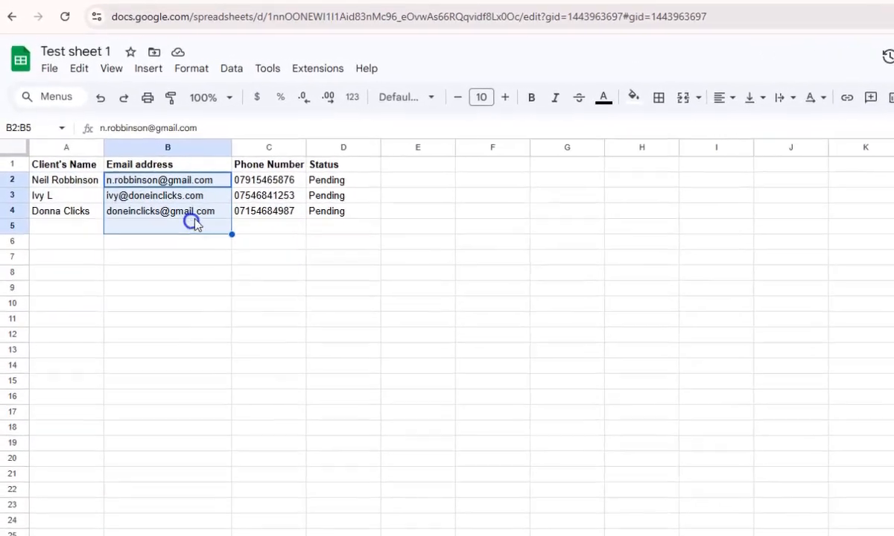
left_click_drag(287, 181, 296, 215)
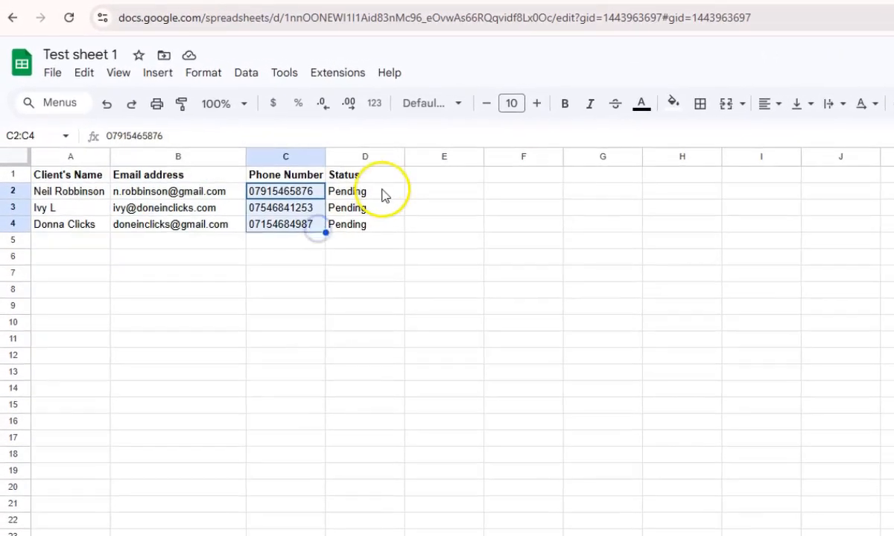
left_click(359, 170)
left_click_drag(382, 192, 385, 225)
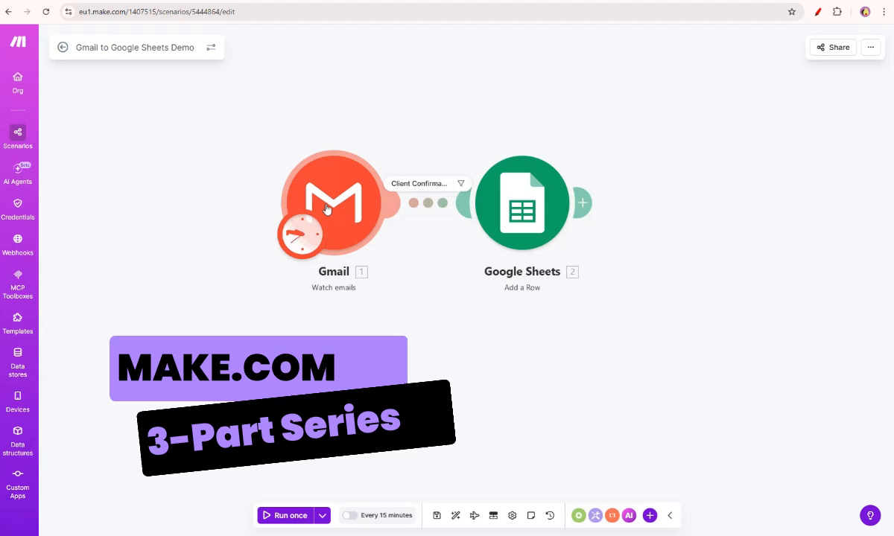
Review the Make scenario's Client Confirmation filter and Google Sheets module, and the email subjects logged in Sheet2 of the spreadsheet
left_click(422, 191)
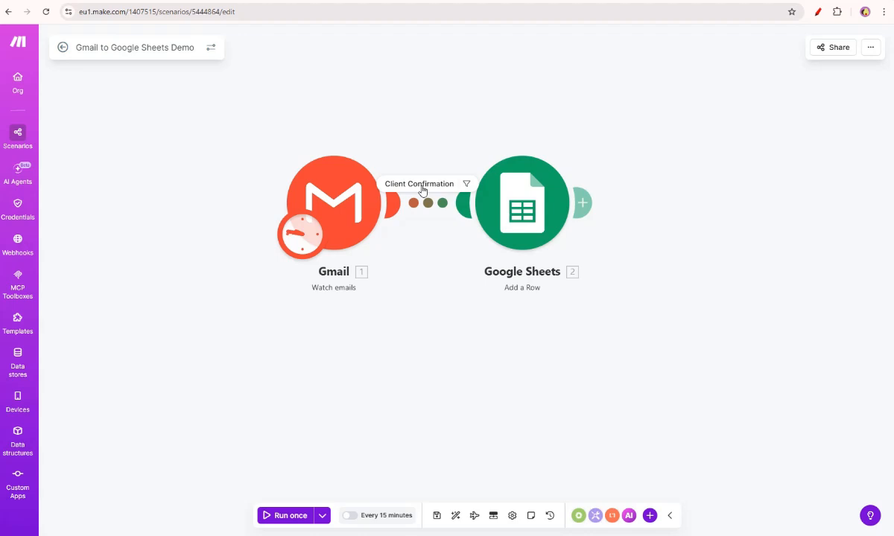
left_click(529, 211)
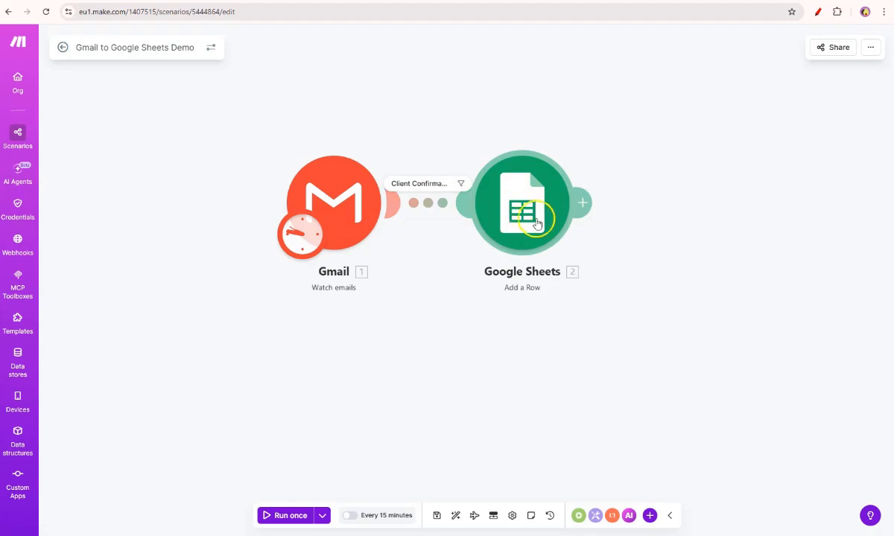
key("alt+Tab")
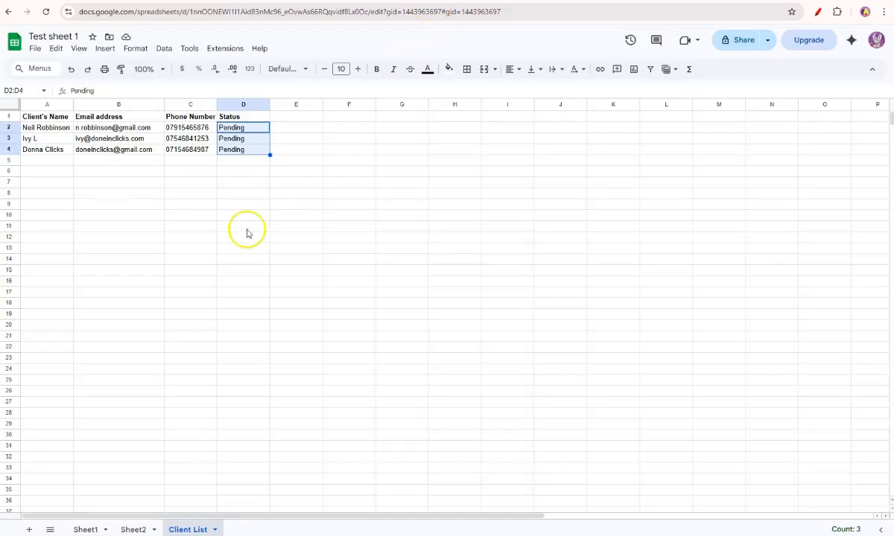
left_click(133, 530)
left_click_drag(43, 131, 243, 155)
left_click(39, 127)
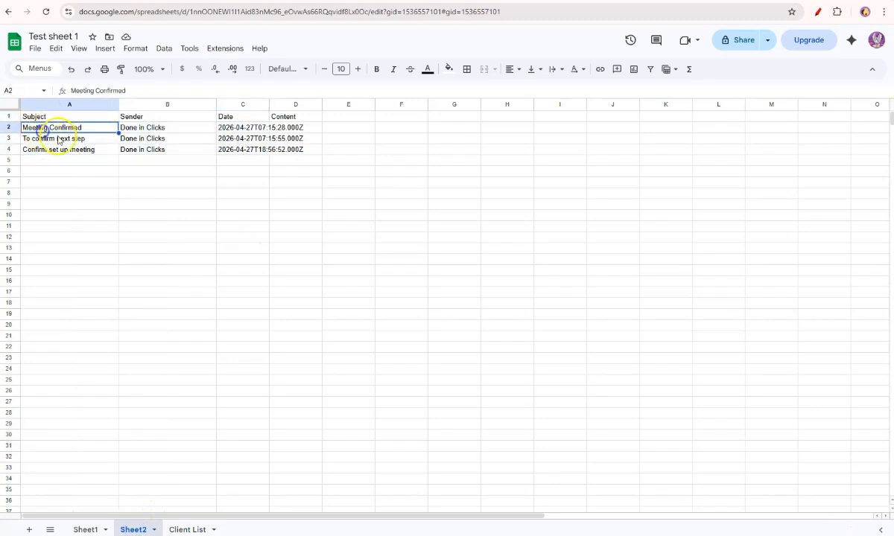
left_click(46, 139)
left_click(52, 150)
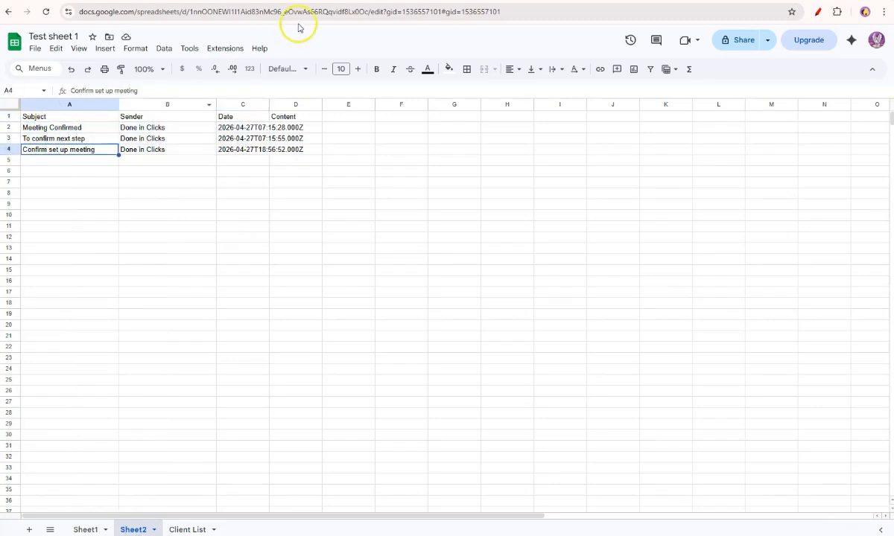
Return to the Client List sheet and examine the clients' entries in the Email address column
key("ctrl+Tab")
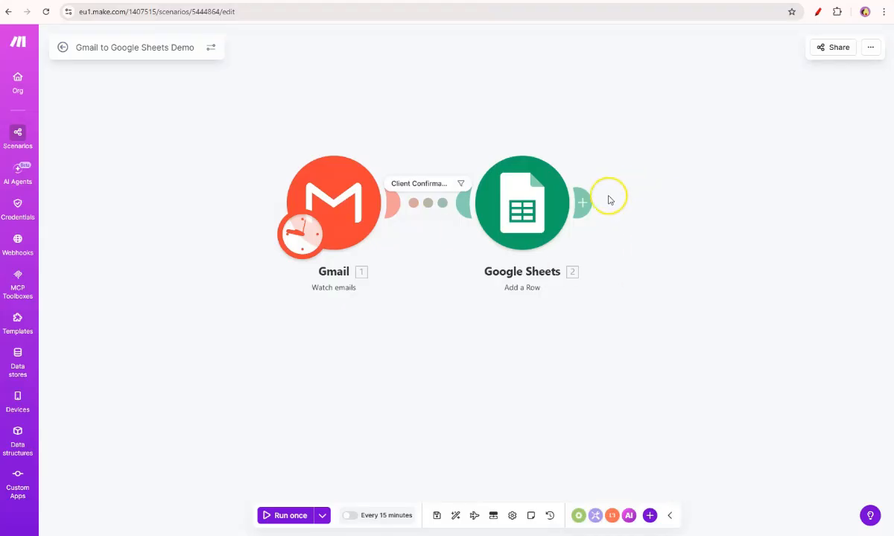
key("ctrl+shift+Tab")
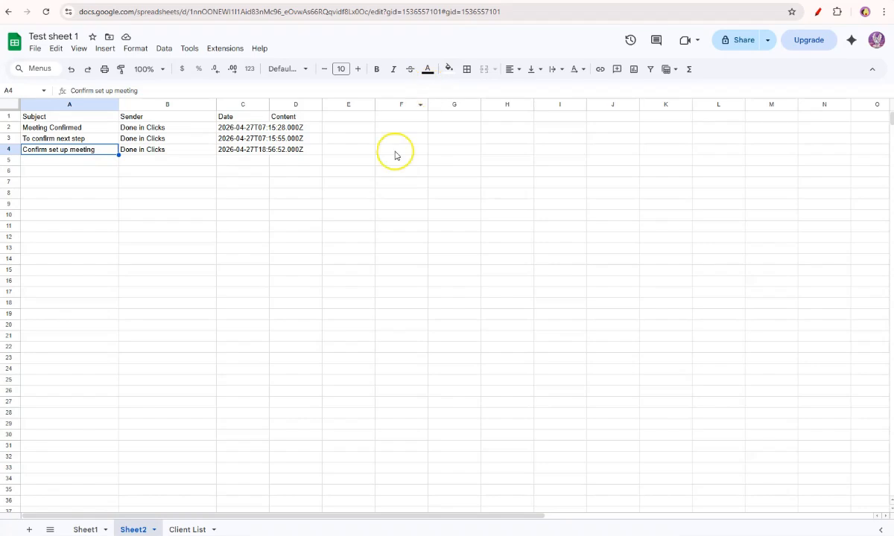
left_click(179, 529)
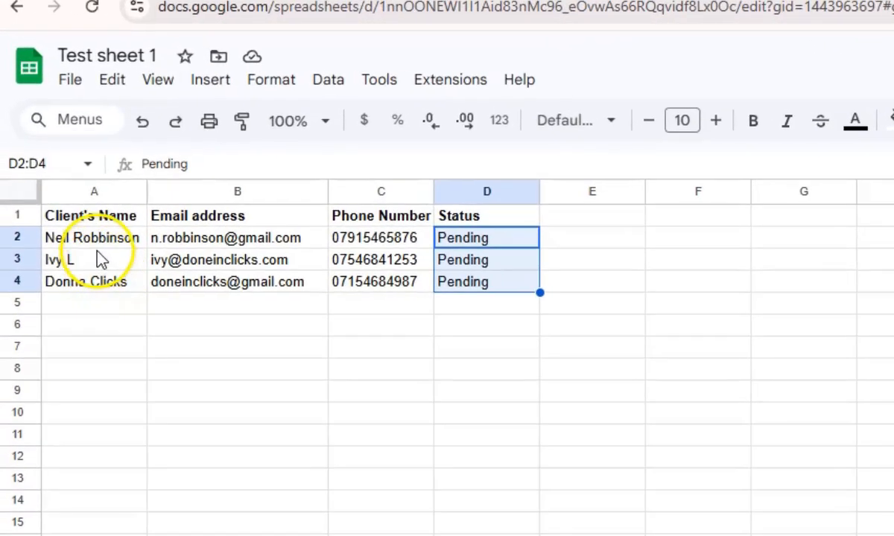
left_click_drag(208, 239, 250, 282)
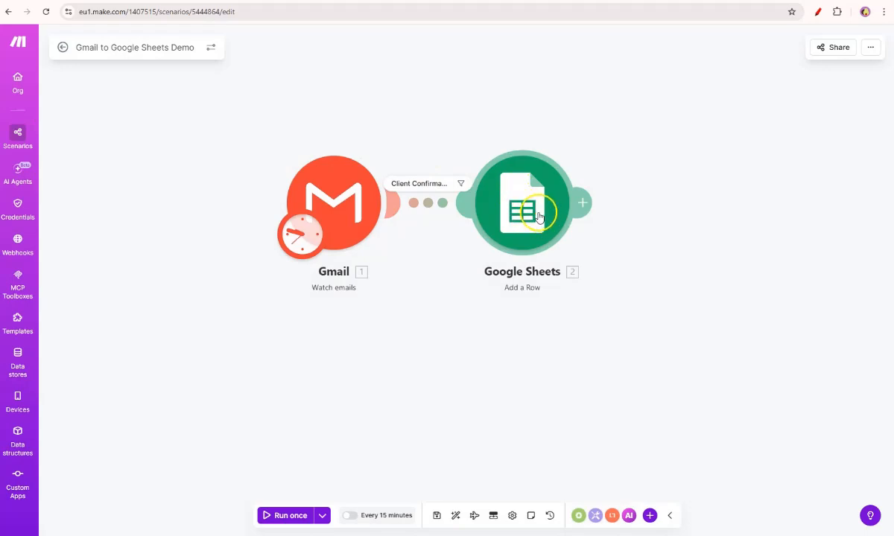
In the Make scenario, delete the Google Sheets Add a Row module and add a Google Sheets Search Rows module after Gmail
right_click(538, 215)
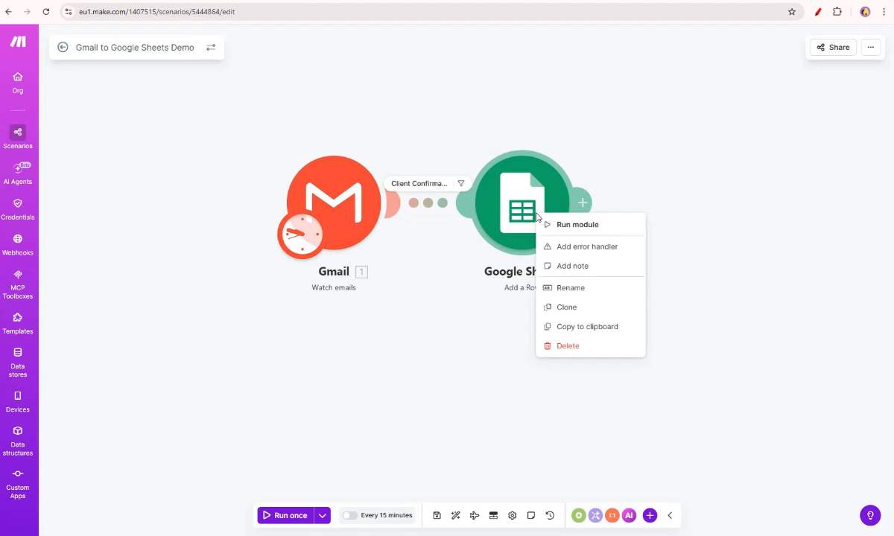
left_click(580, 348)
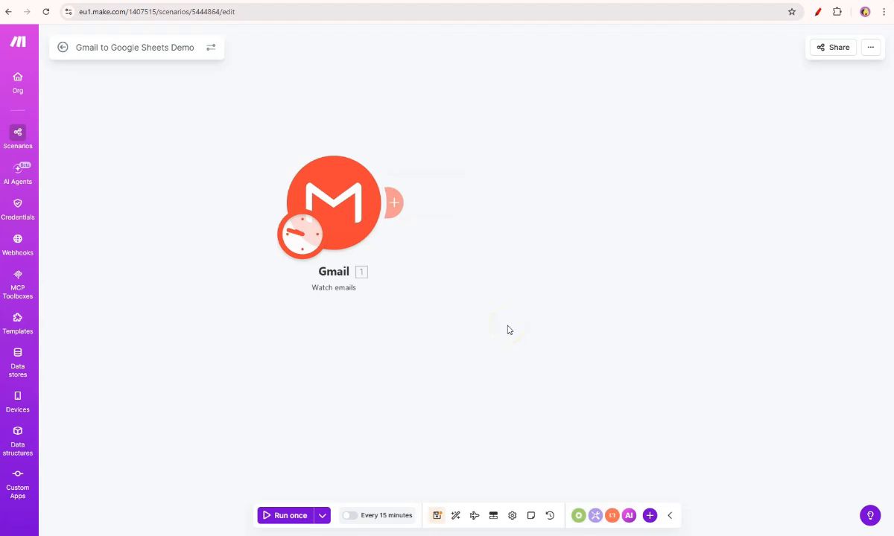
left_click(397, 202)
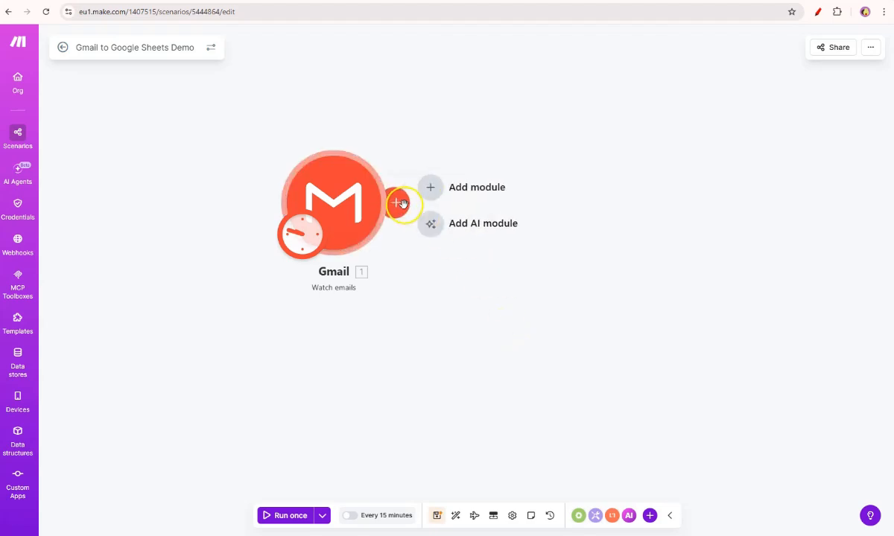
left_click(433, 187)
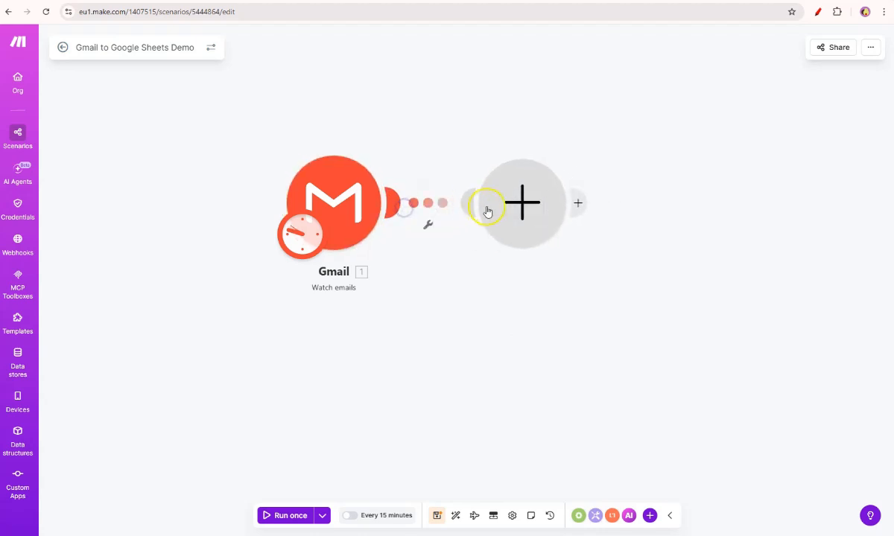
left_click(734, 161)
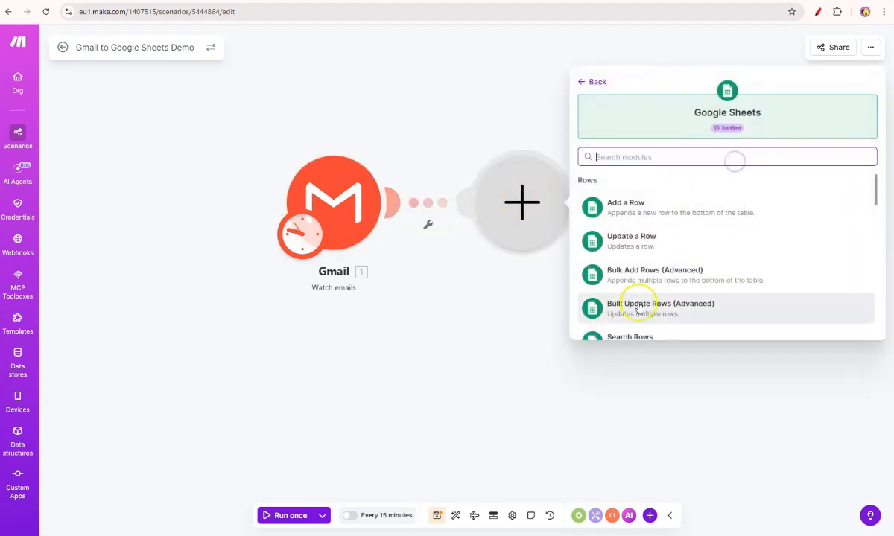
scroll(648, 291, "down", 3)
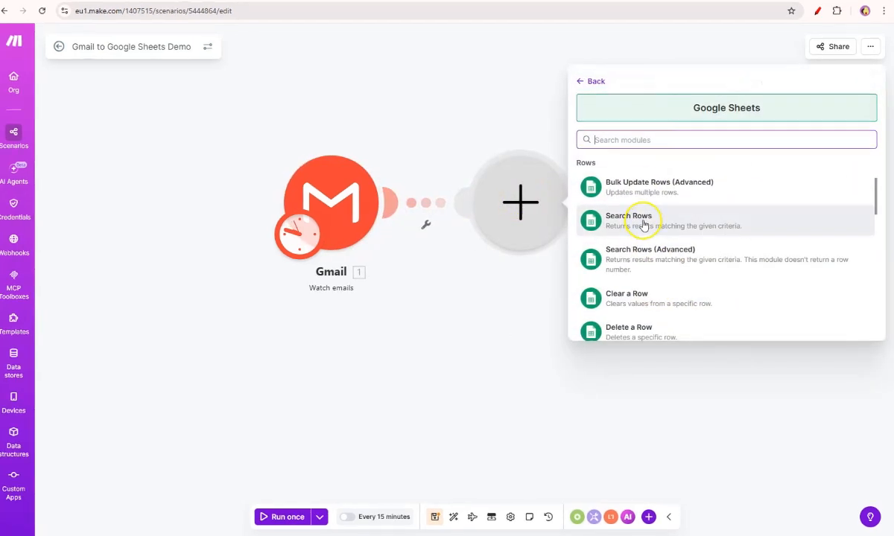
left_click(643, 225)
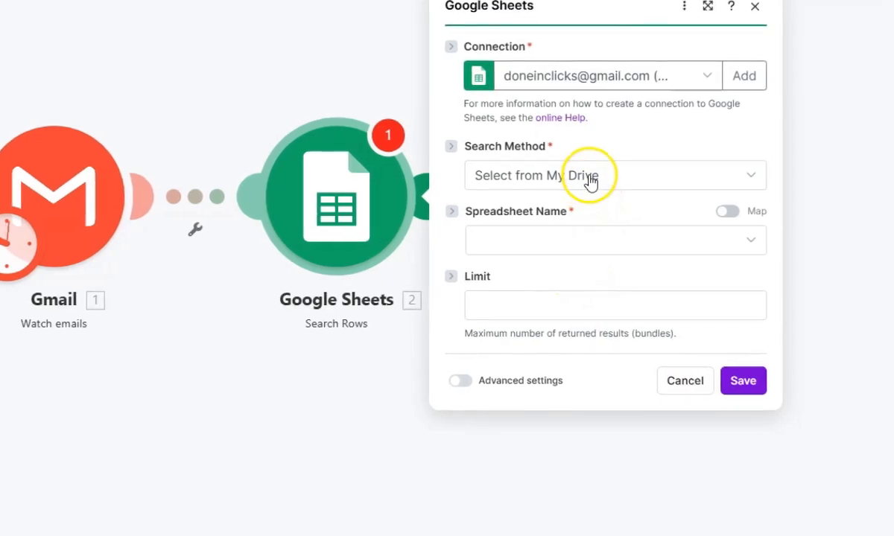
Set the Search Rows module to select from My Drive, using the spreadsheet Test sheet 1 and the sheet Client List
left_click(589, 179)
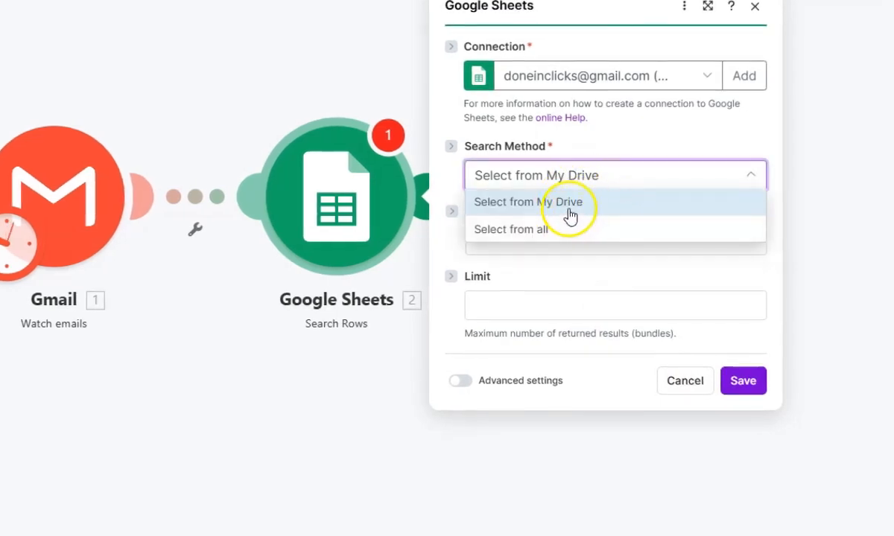
left_click(570, 209)
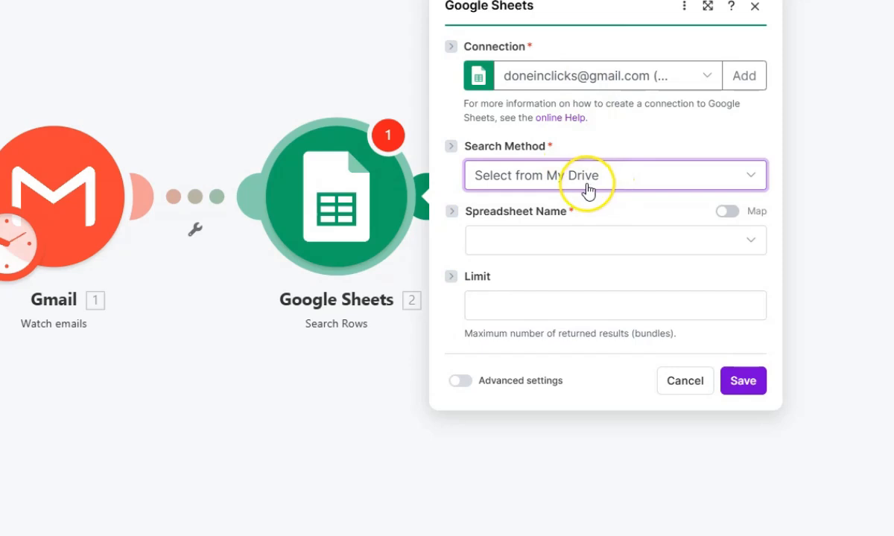
left_click(594, 238)
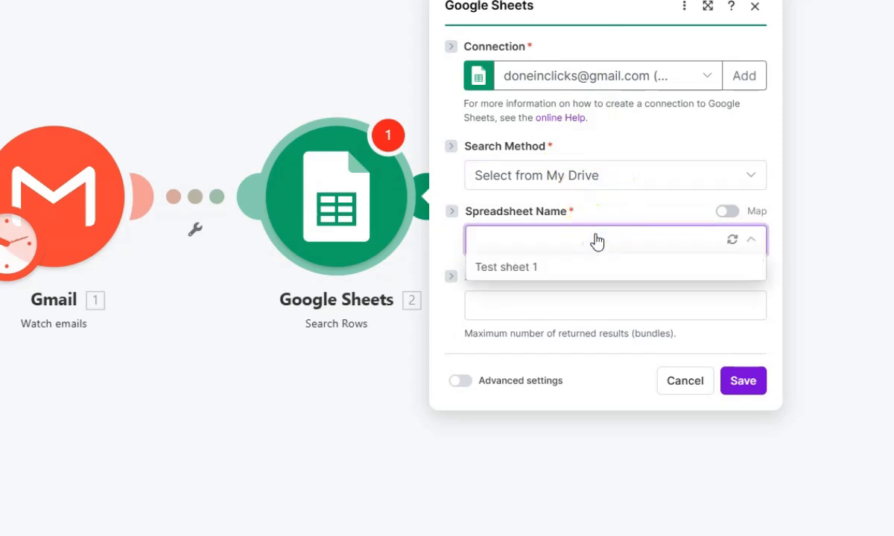
left_click(593, 268)
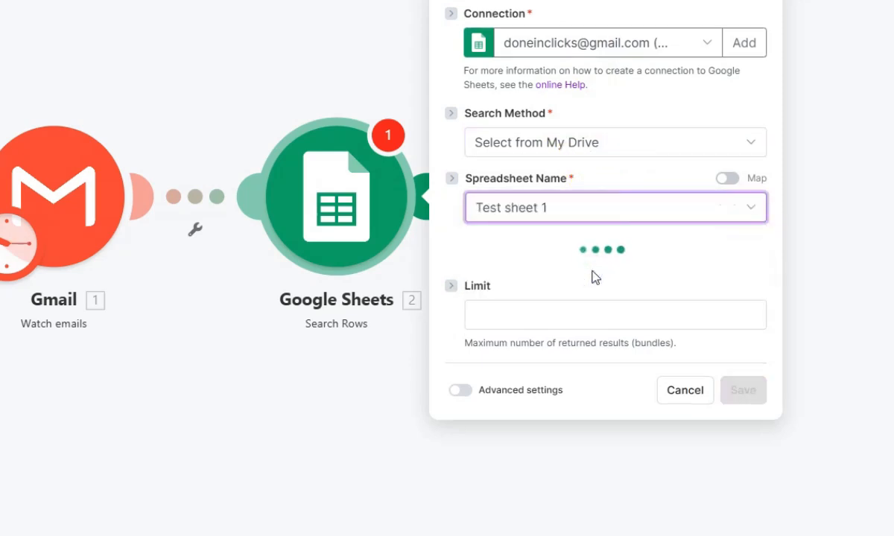
left_click(597, 295)
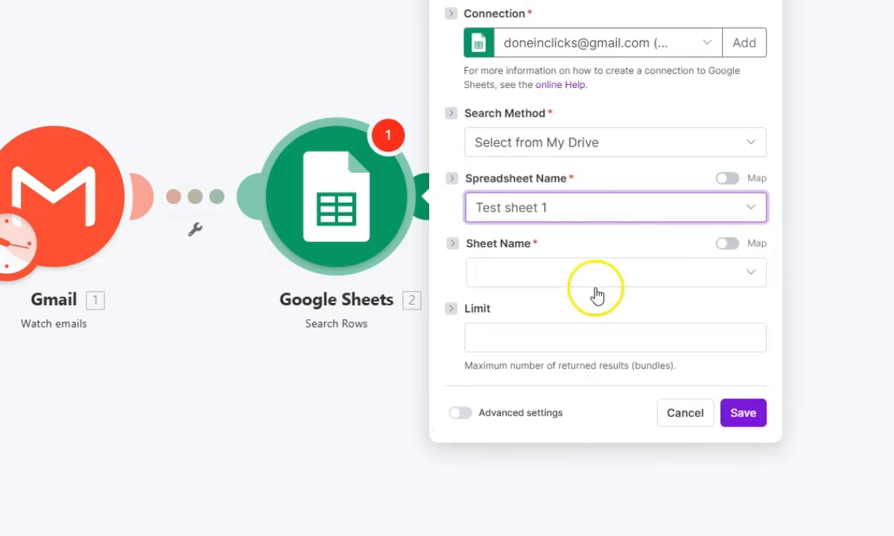
left_click(591, 282)
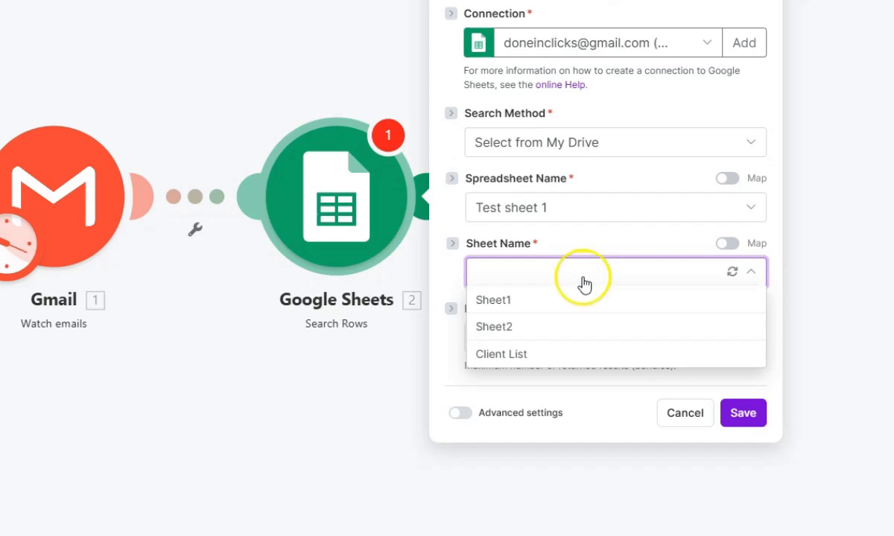
left_click(514, 355)
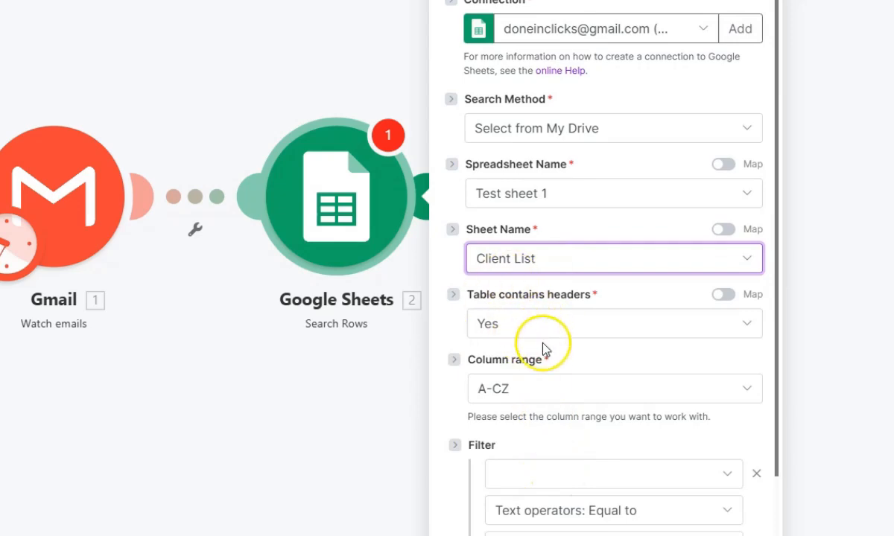
Filter the row search on Email address (B) with the operator Equal to (case insensitive), and open the comparison value for editing
scroll(544, 349, "down", 2)
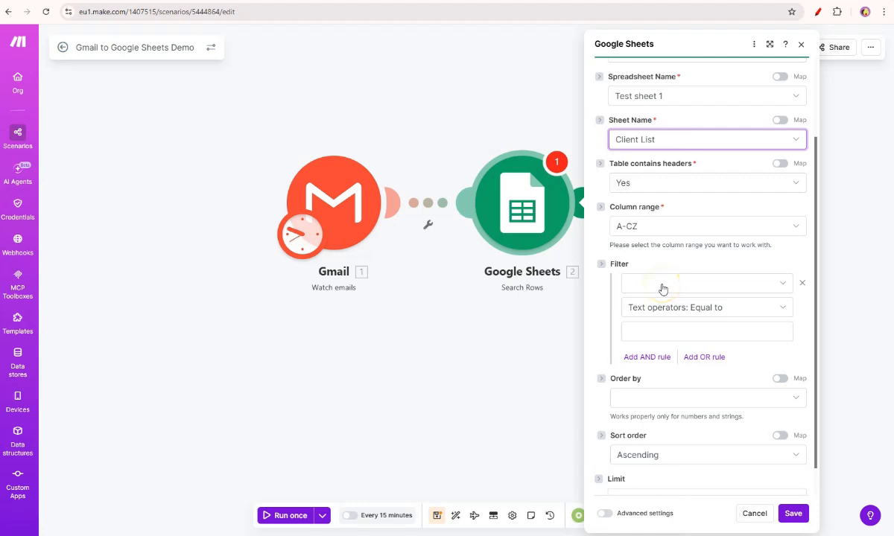
left_click(662, 287)
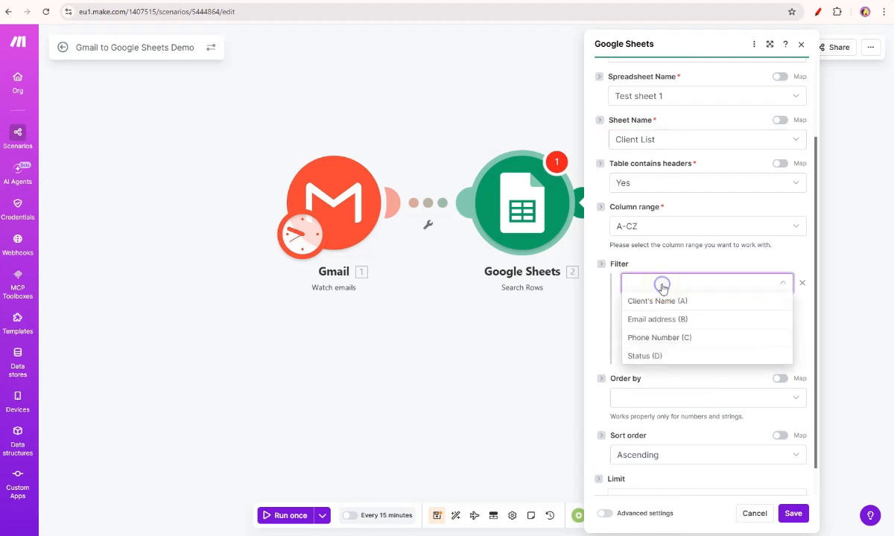
left_click(675, 327)
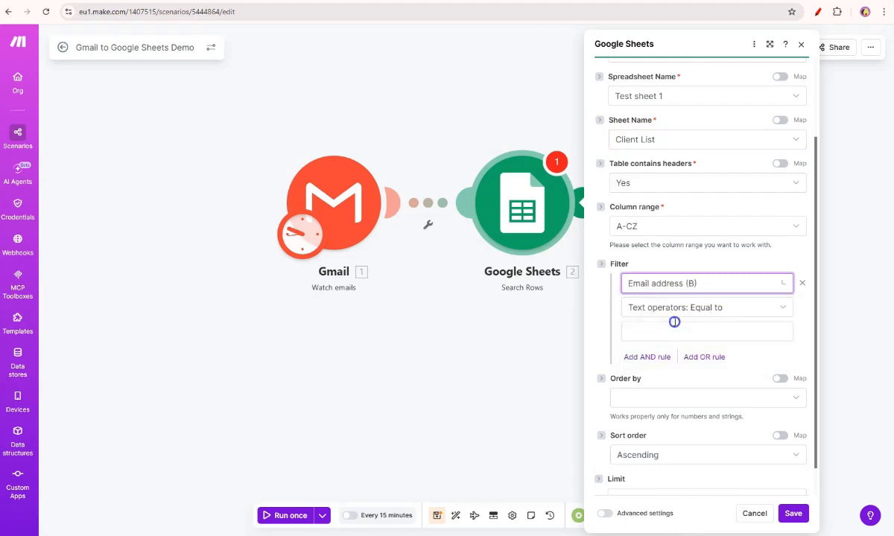
left_click(687, 314)
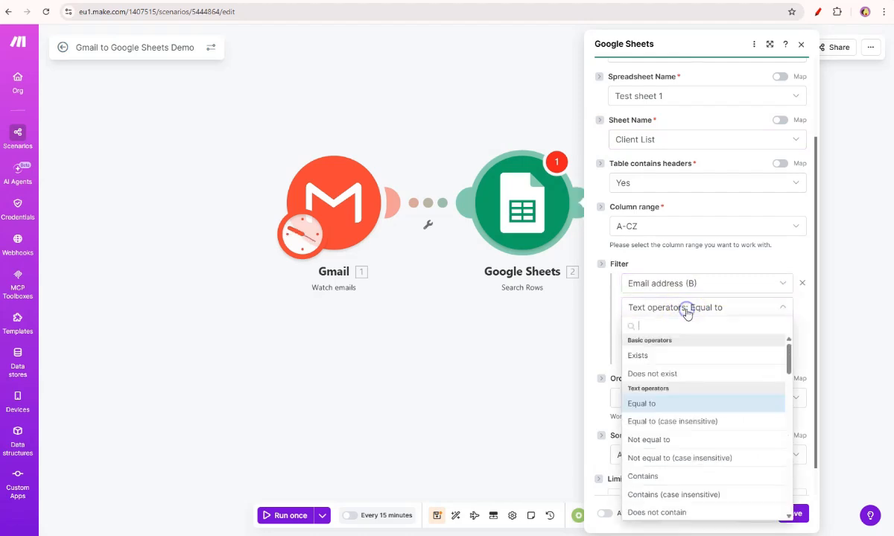
left_click(684, 422)
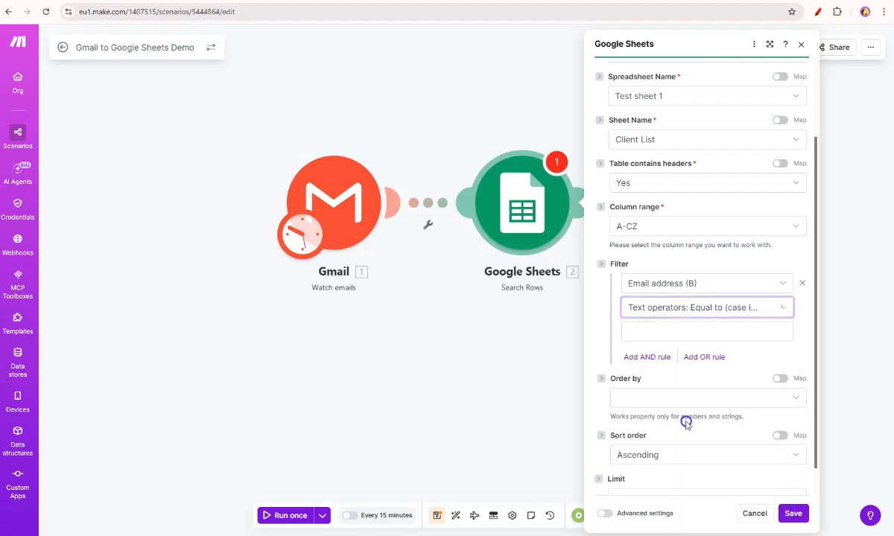
left_click(663, 336)
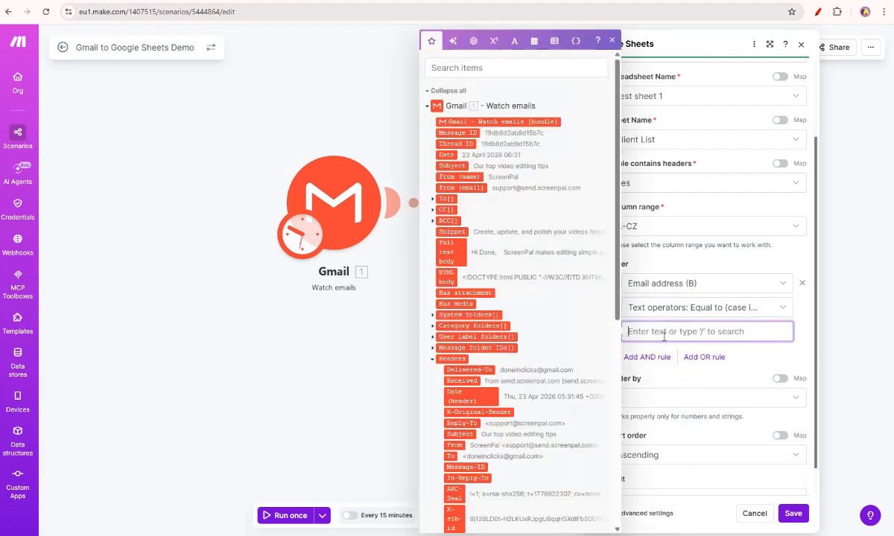
type("confirm")
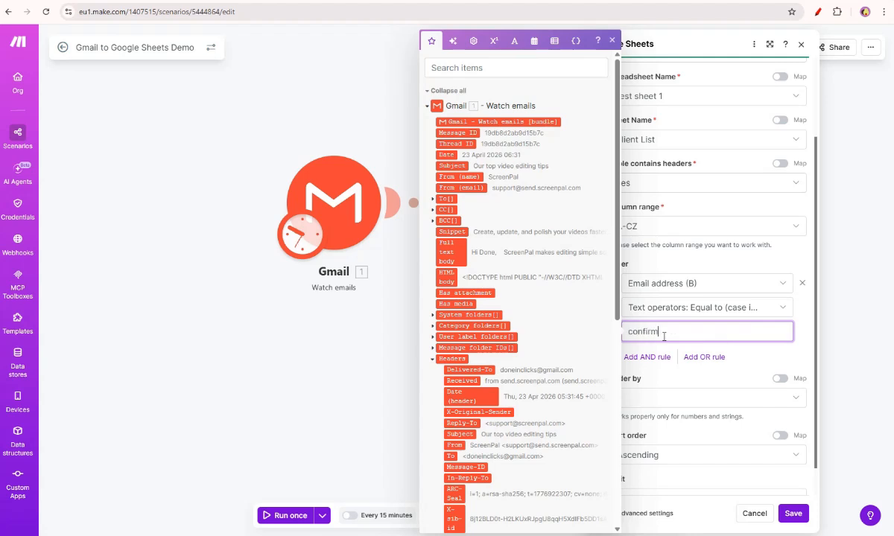
key("BackSpace")
key("BackSpace")
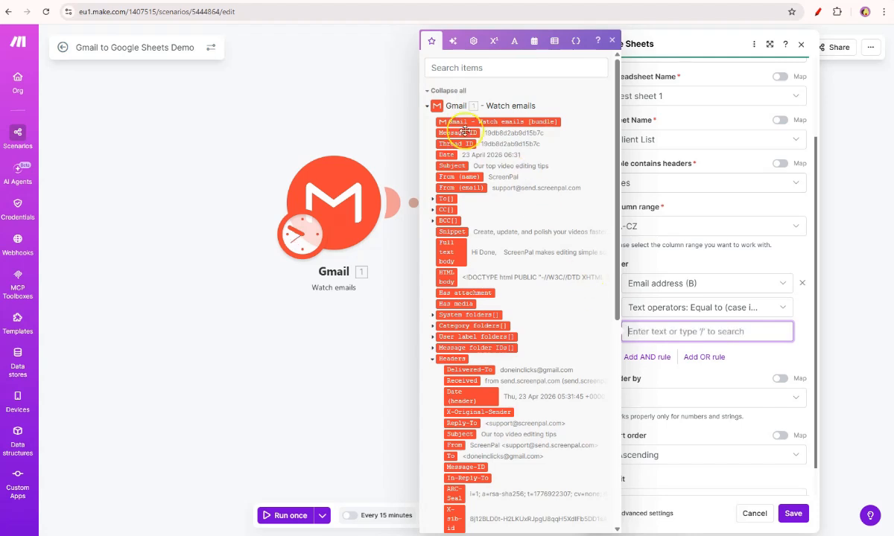
Map the filter's comparison value to Gmail's From (email) and save the Search Rows module settings
left_click(463, 170)
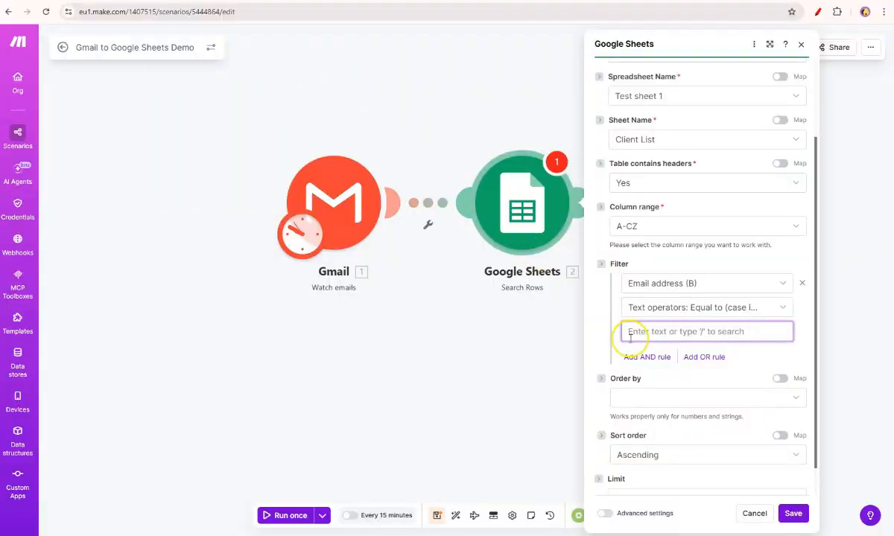
left_click(455, 186)
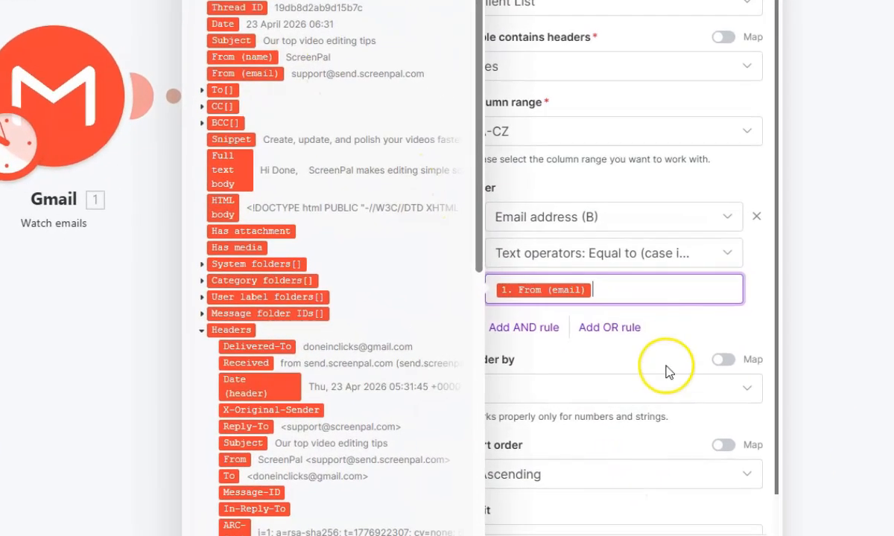
left_click(741, 380)
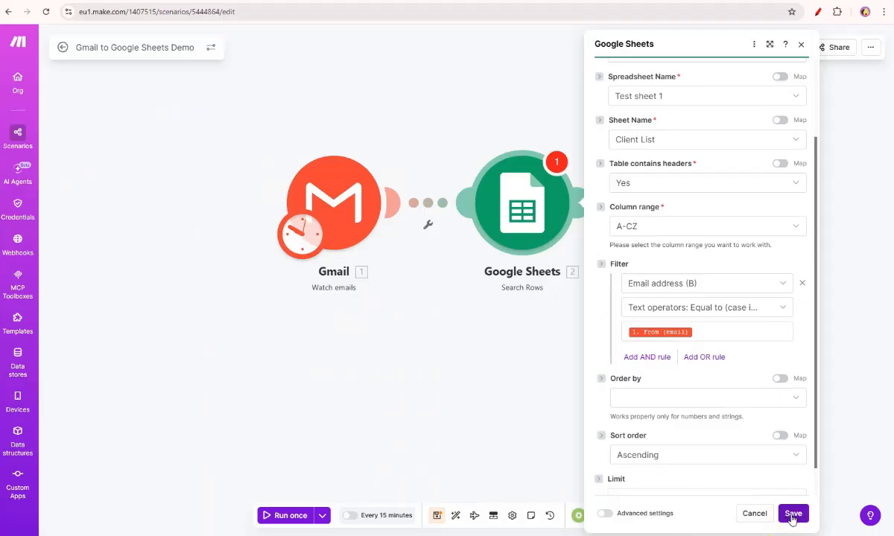
left_click(793, 514)
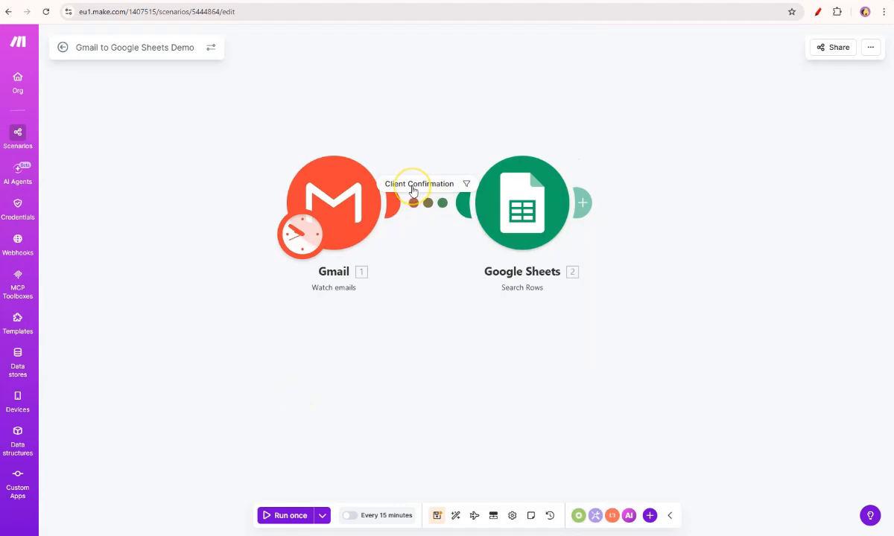
Save the Gmail to Google Sheets Demo scenario and run it once
left_click(437, 515)
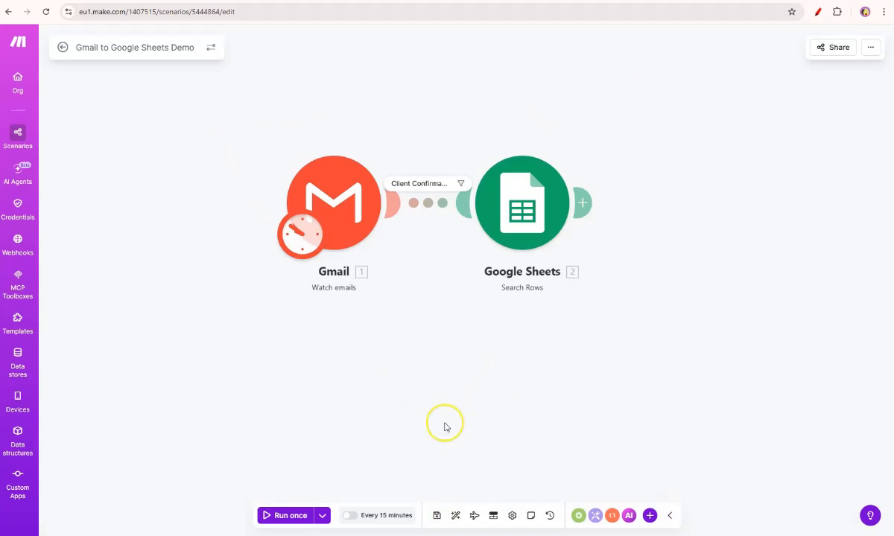
left_click(262, 514)
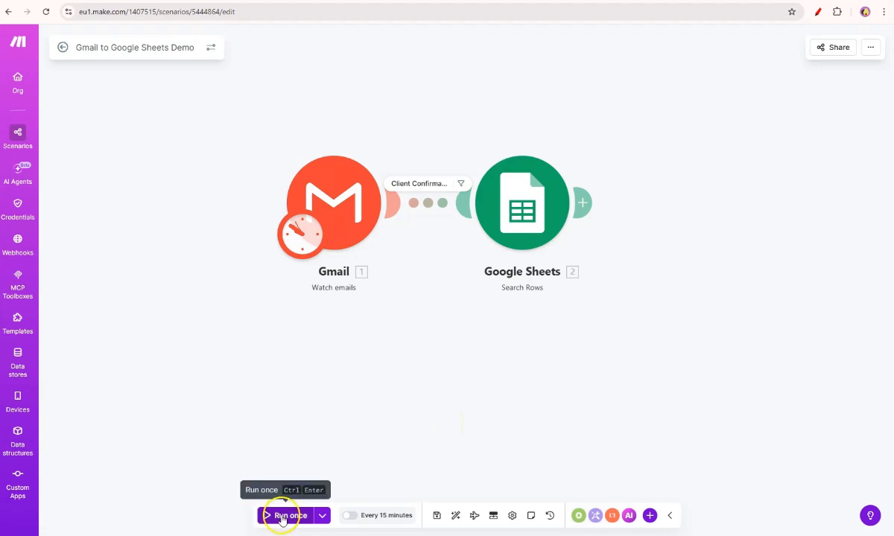
left_click(282, 524)
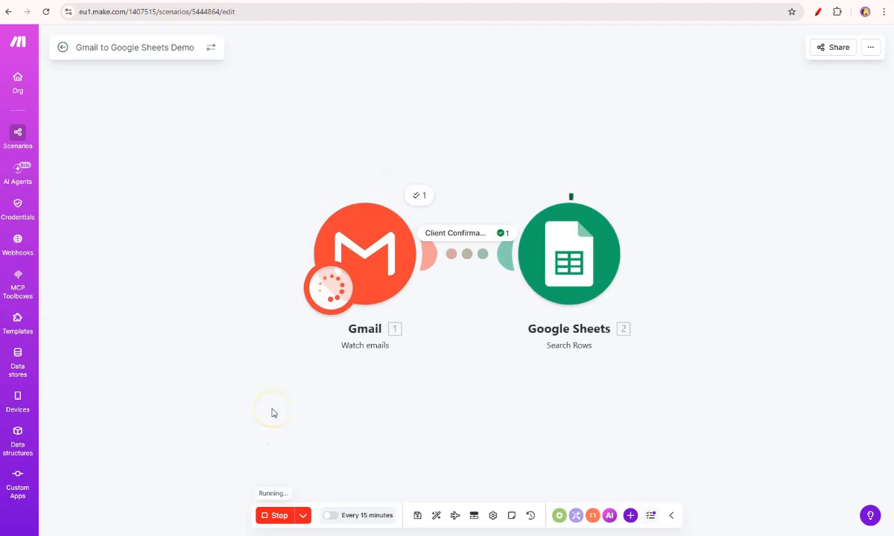
Open the Search Rows run results and examine the row number and email address in the output bundle
left_click(574, 227)
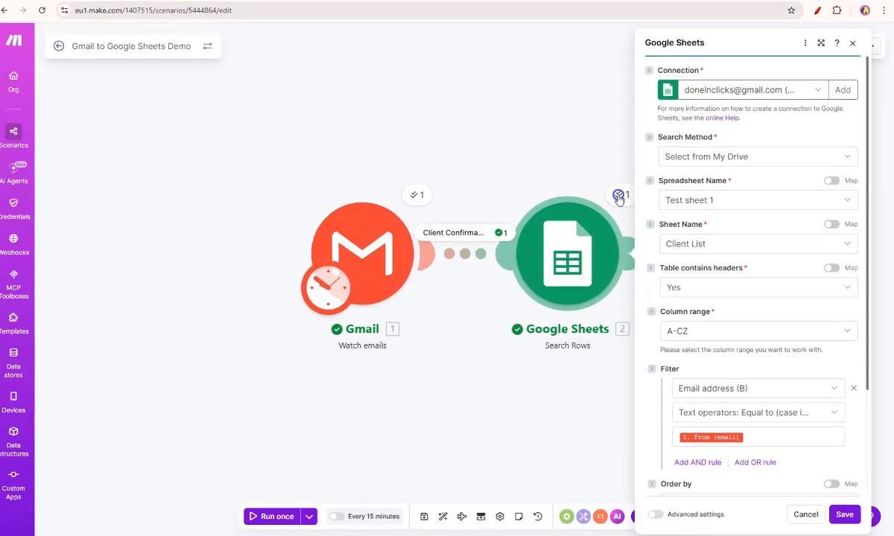
left_click(619, 196)
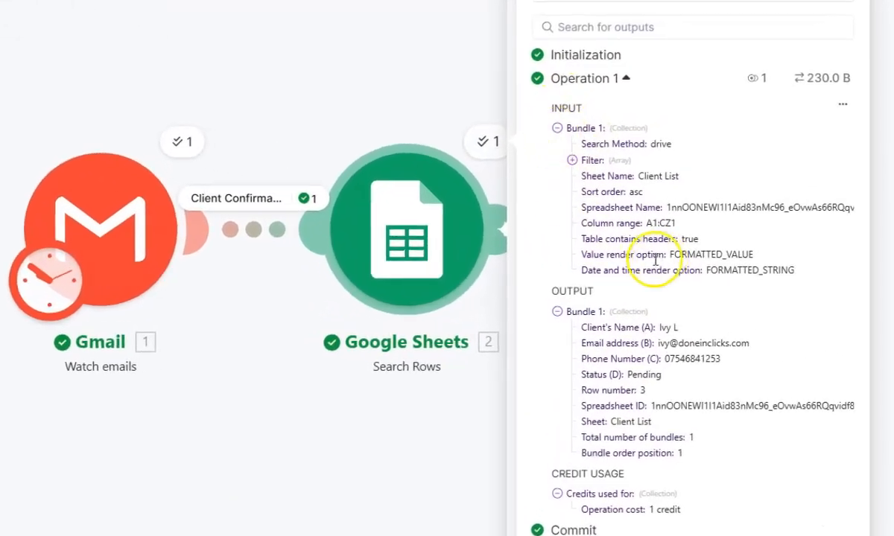
left_click_drag(581, 390, 648, 394)
left_click_drag(582, 344, 758, 345)
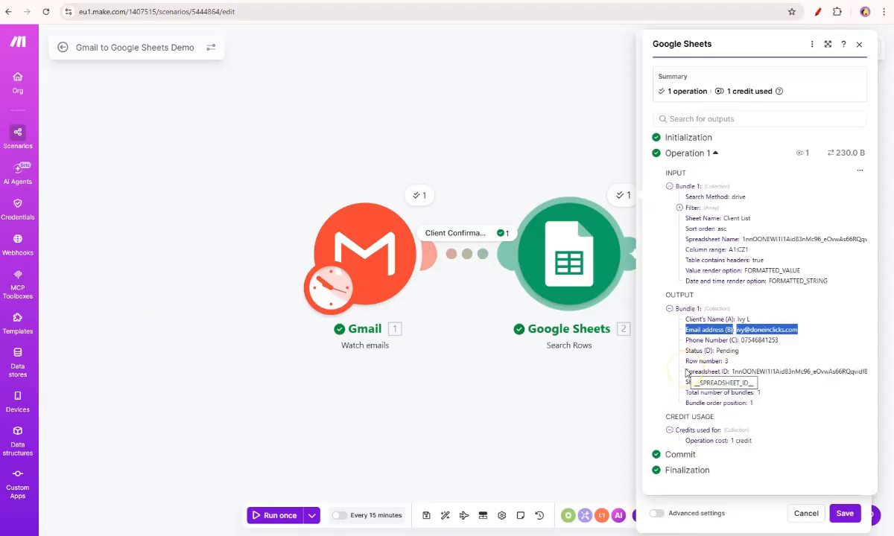
Check the matching client's row in the Client List sheet, then return to Make and review the row number and output Bundle 1
left_click(388, 1)
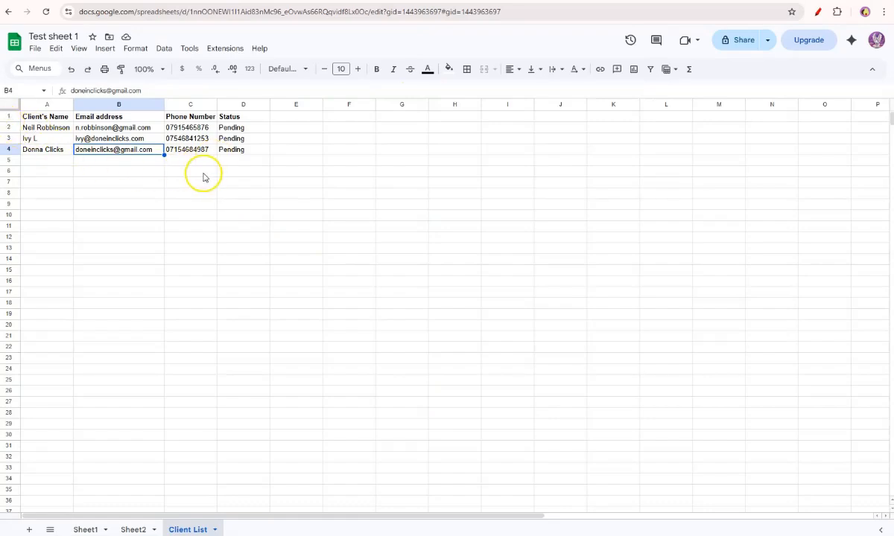
left_click(198, 1)
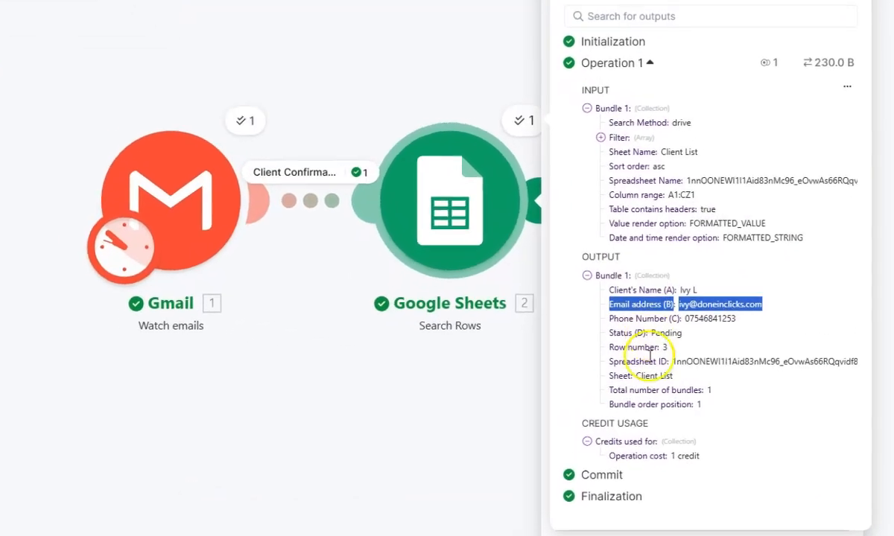
left_click(643, 354)
left_click_drag(551, 268, 605, 268)
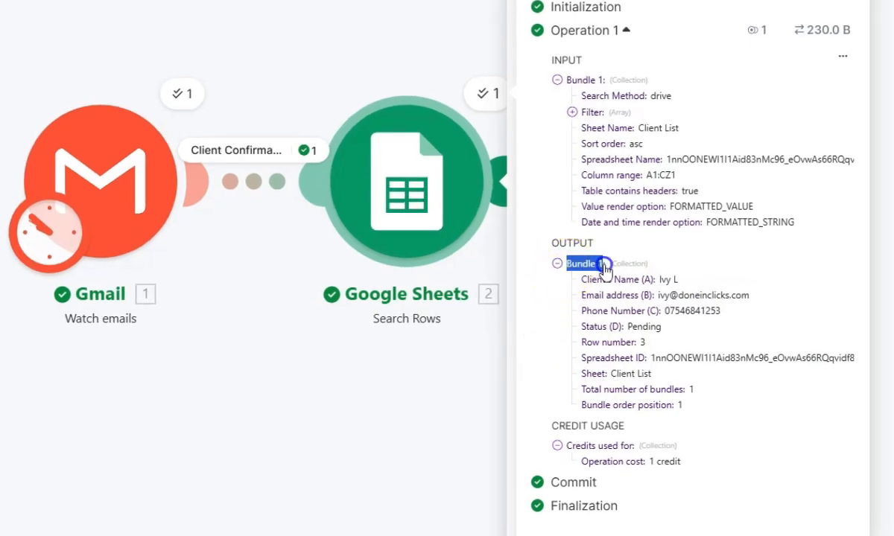